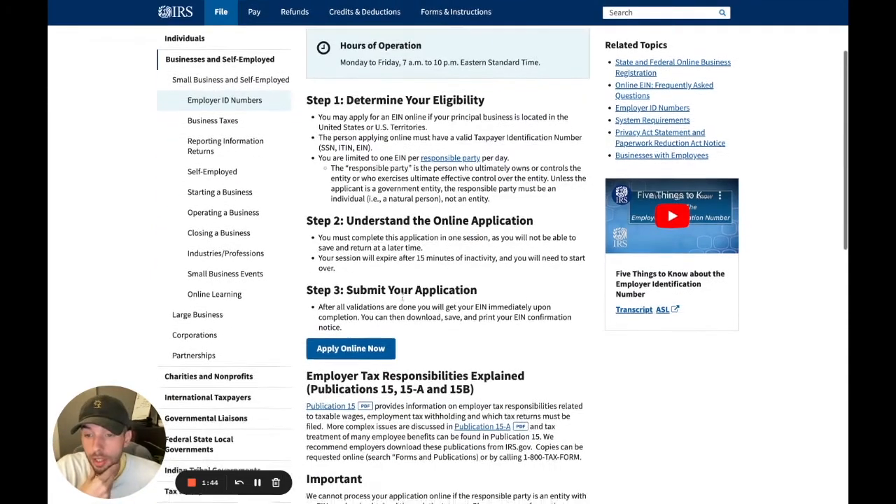
Launch the online EIN application from the IRS.gov page.
scroll(441, 343, "up", 1)
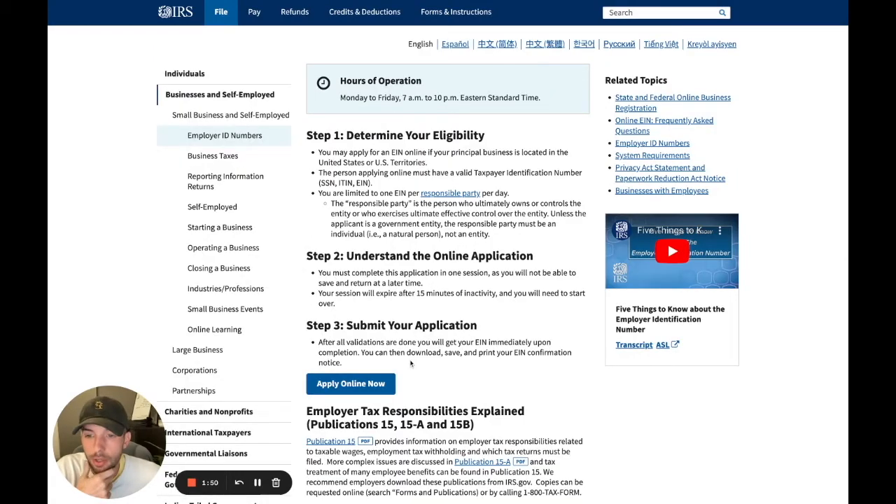
left_click(359, 383)
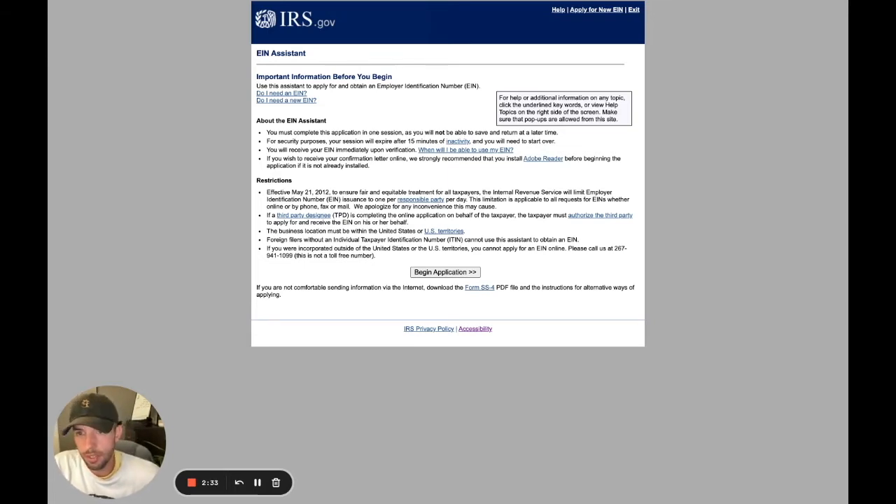
Begin the application, choose Limited Liability Company, and continue past the LLC explanation.
left_click(444, 273)
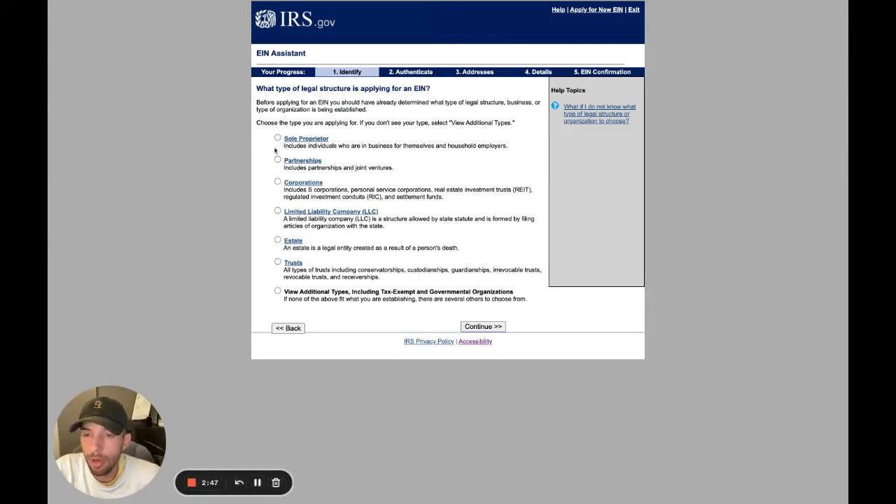
left_click(277, 212)
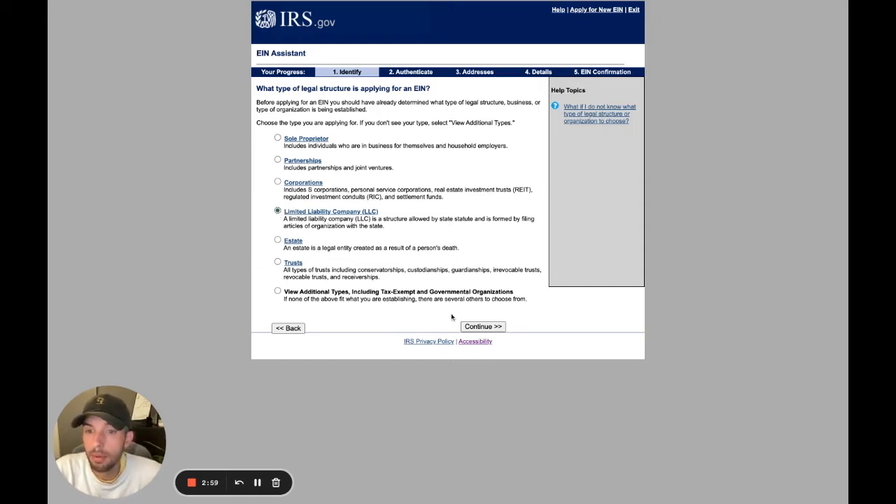
left_click(483, 326)
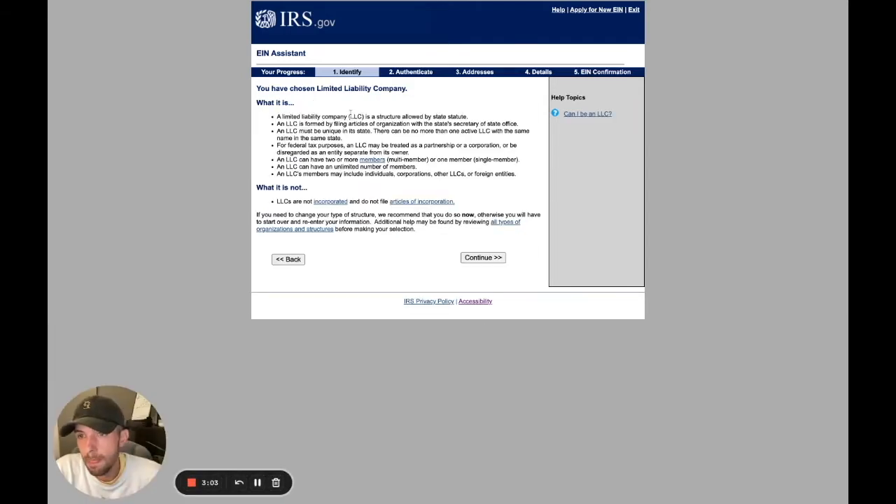
left_click_drag(277, 117, 524, 188)
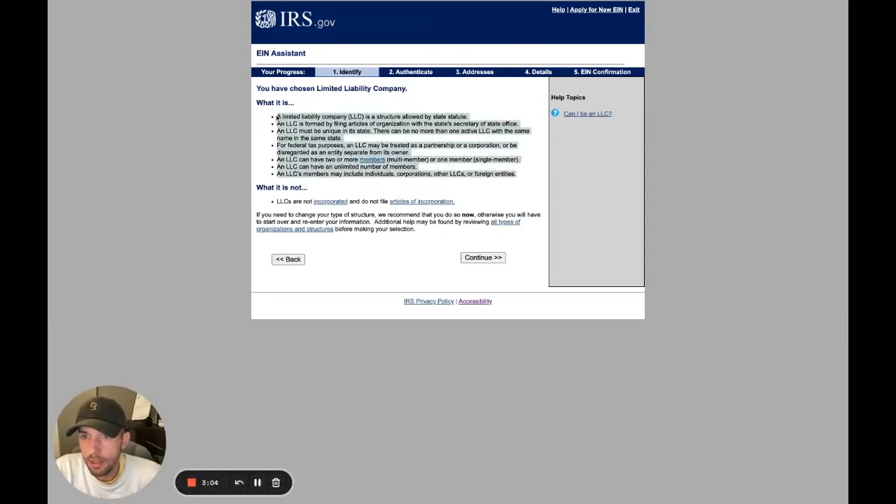
left_click(361, 195)
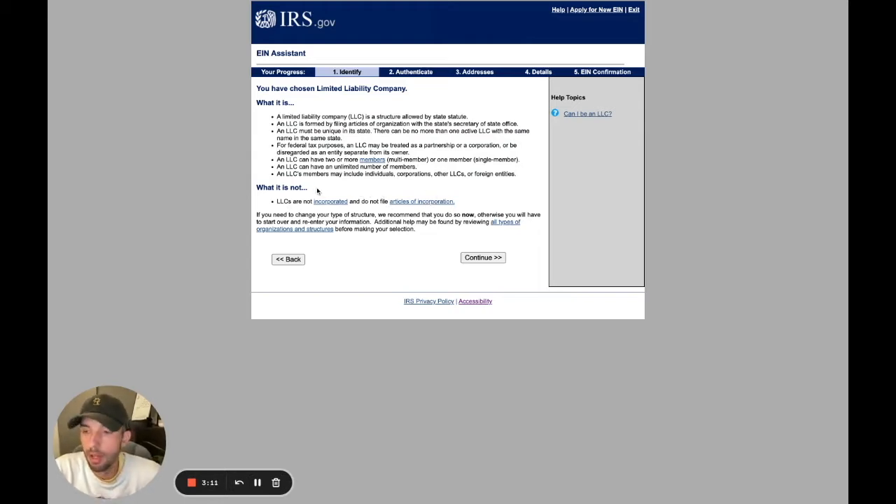
left_click(480, 259)
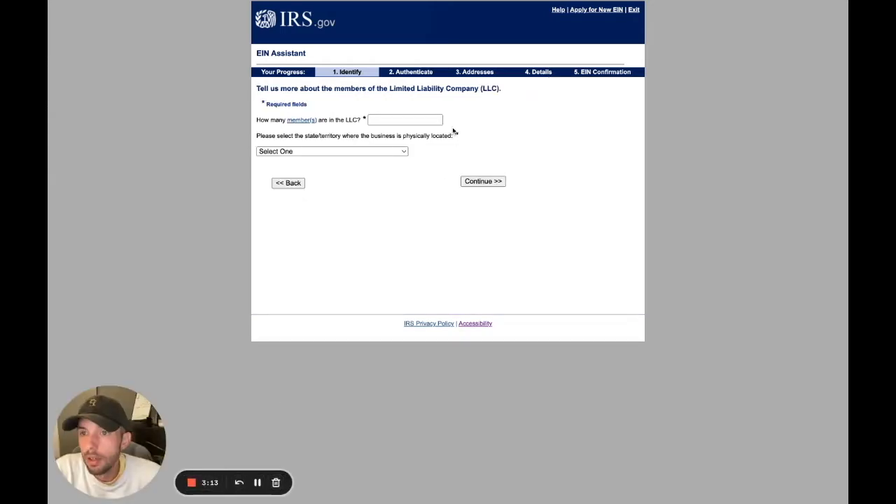
Enter 2 members in Missouri, accept the multi-member classification, and give 'Started a new business' as the reason.
left_click(395, 121)
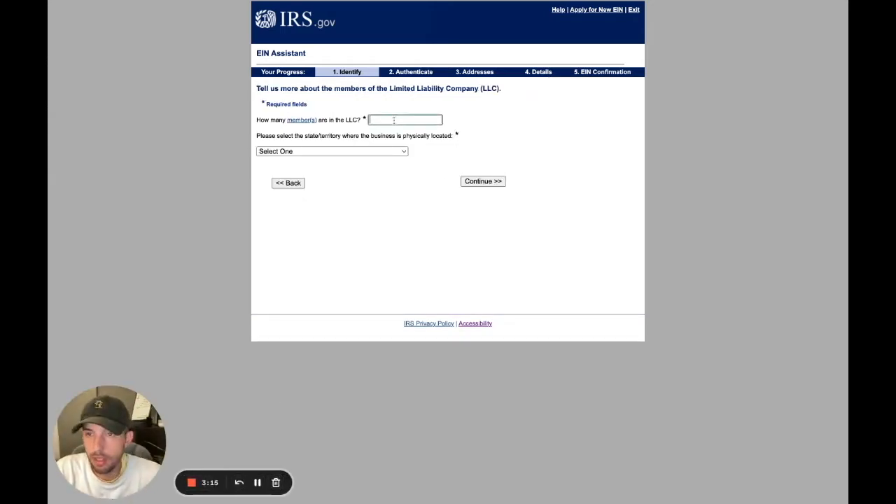
type("2")
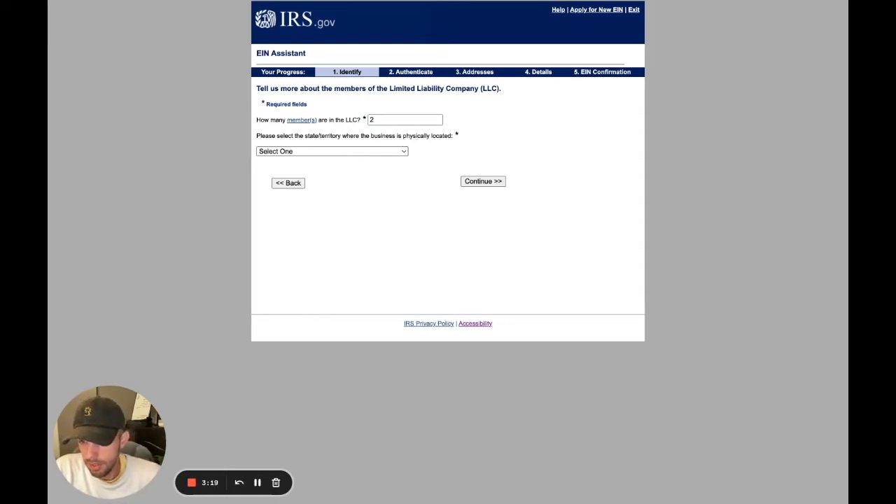
left_click(462, 250)
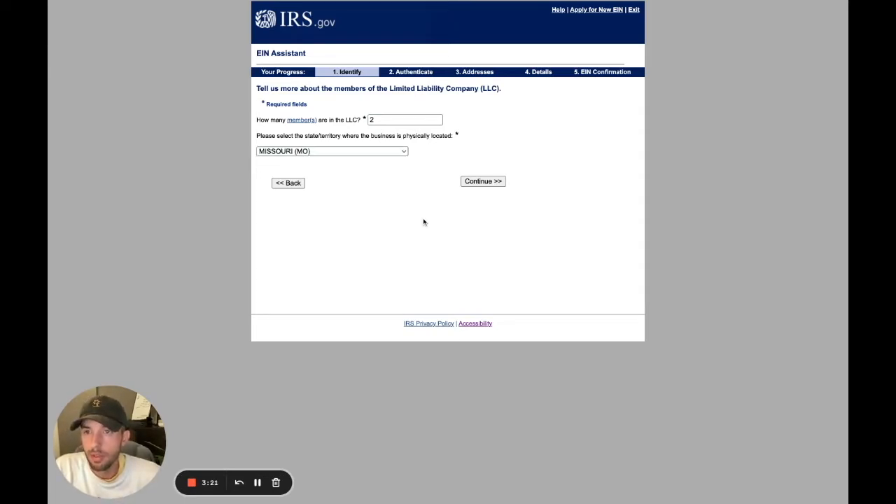
left_click(490, 183)
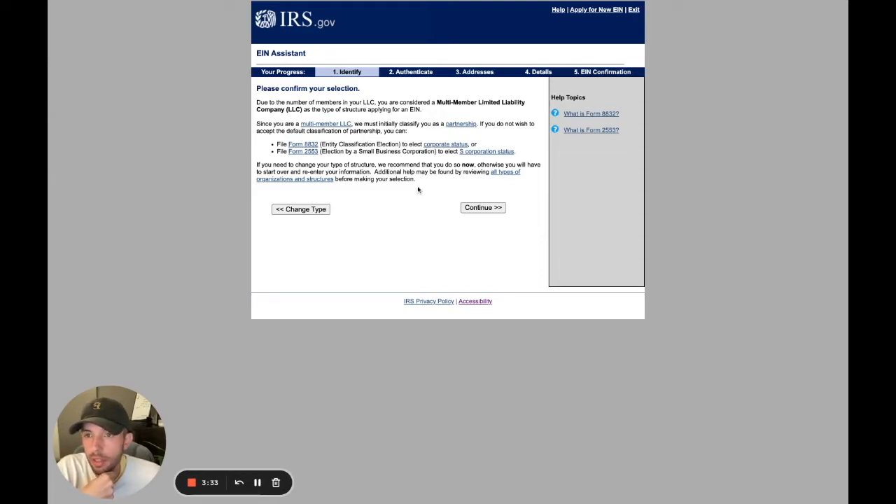
left_click(479, 208)
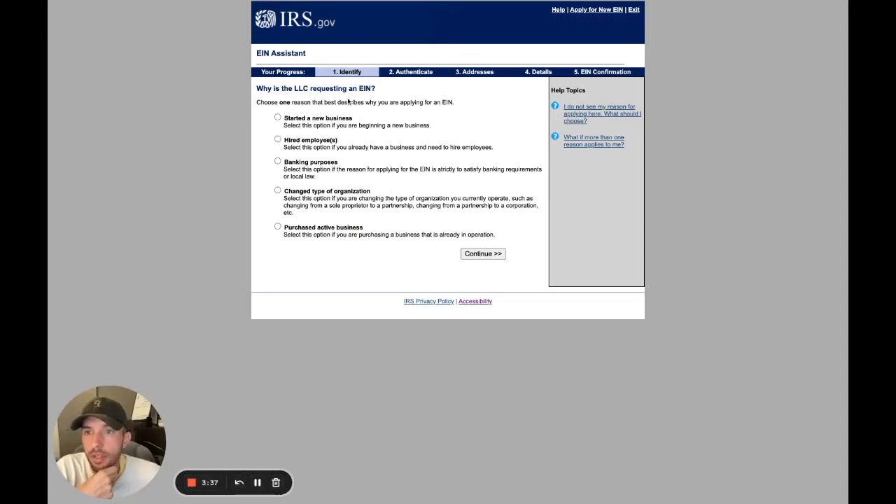
left_click(278, 119)
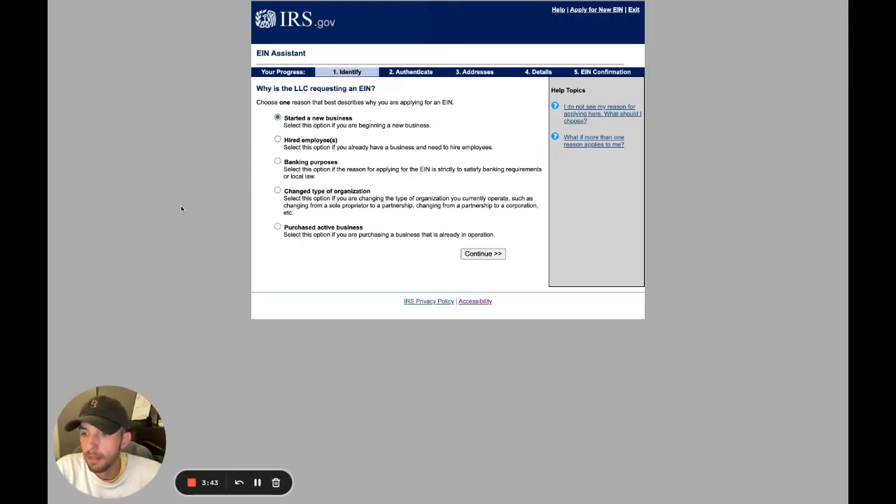
left_click(484, 255)
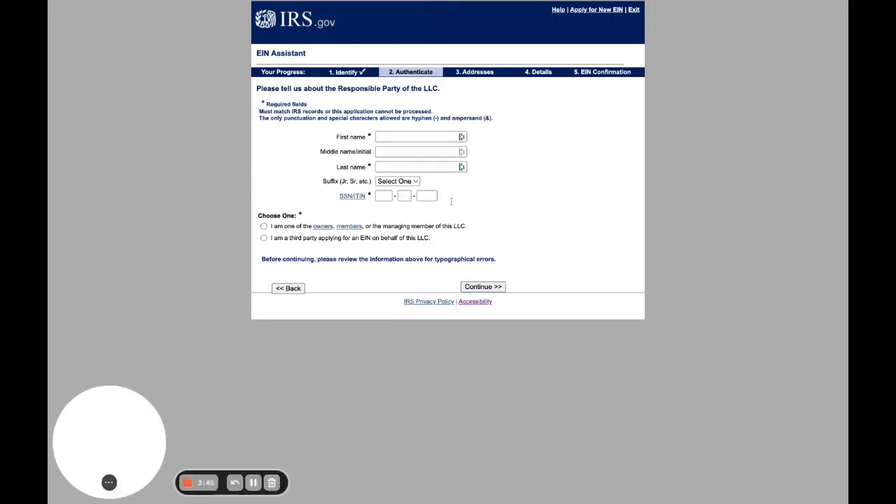
Enter the responsible party's first and last name, leaving the middle name blank.
left_click(401, 137)
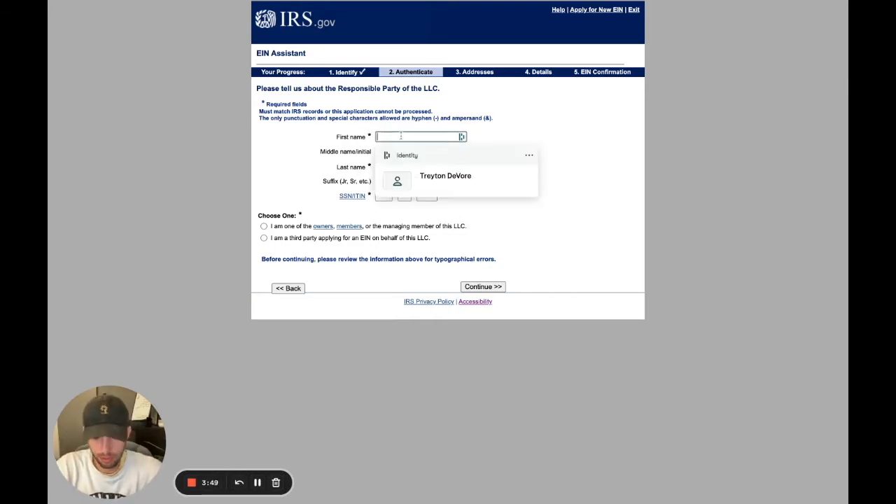
key("Tab")
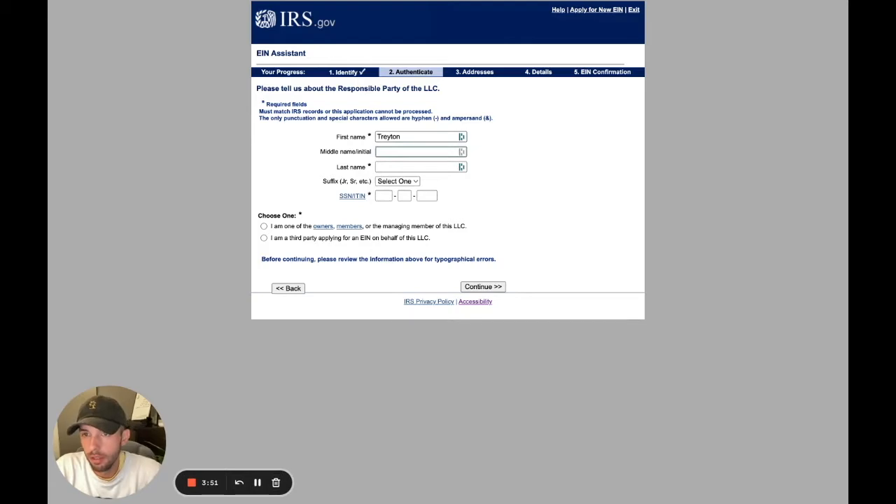
key("Tab")
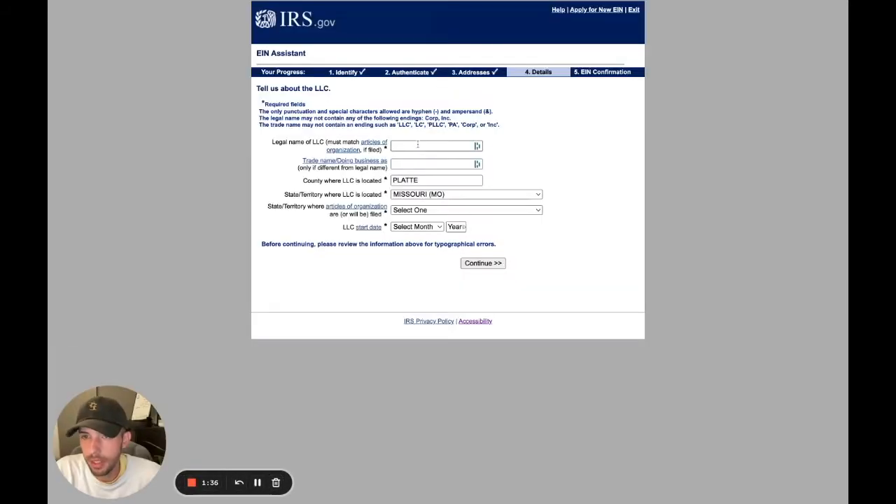
Enter legal name 'AllStreet academy', Missouri as articles state, and a September 2022 start date.
left_click(418, 145)
key("Escape")
type("AllStreet ")
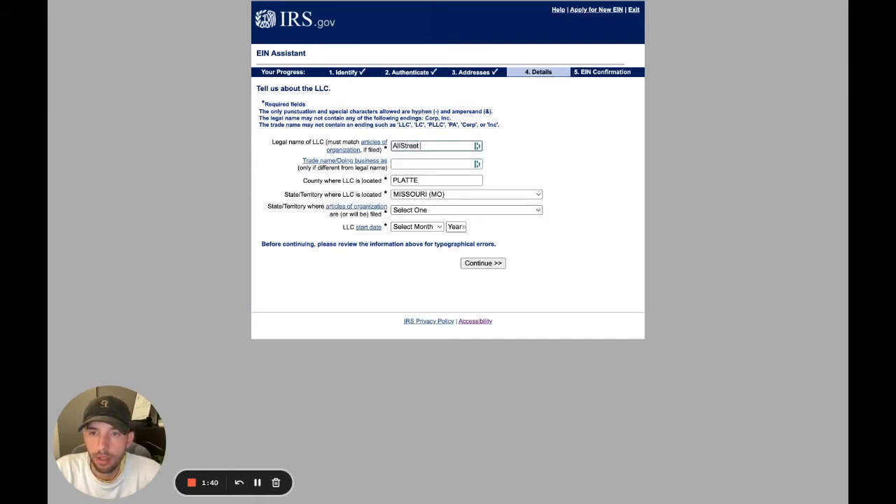
type("academy")
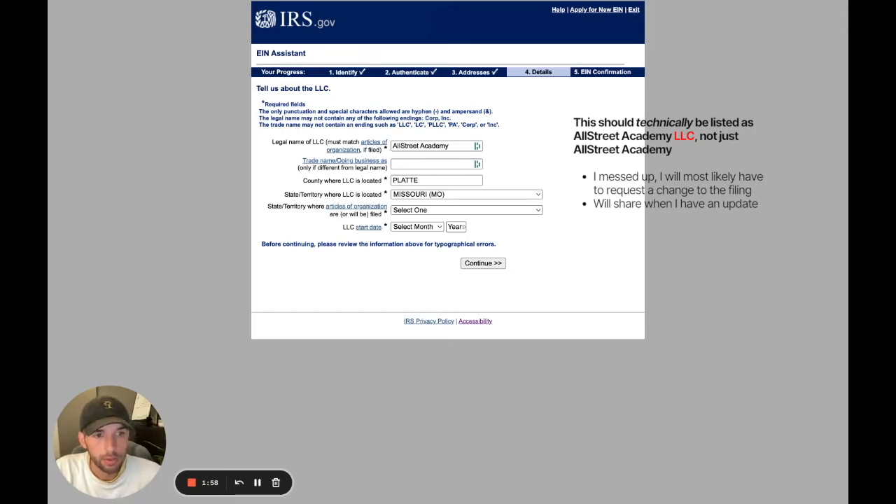
left_click(450, 146)
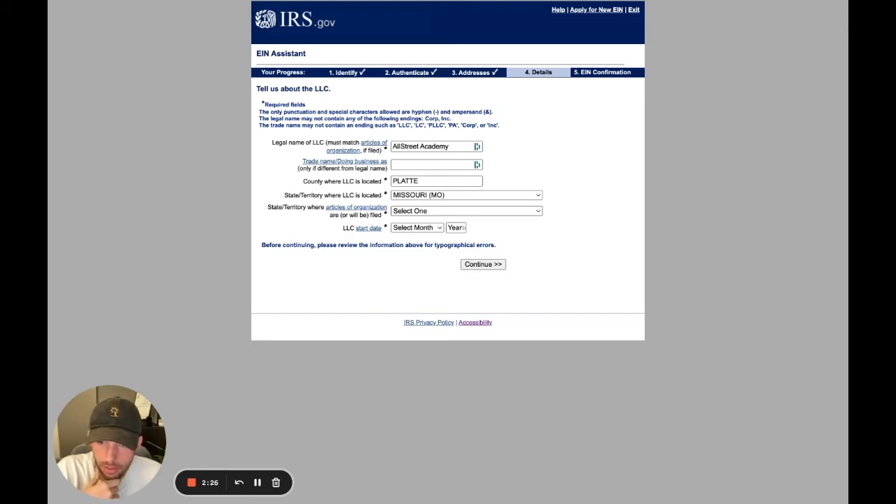
left_click(414, 257)
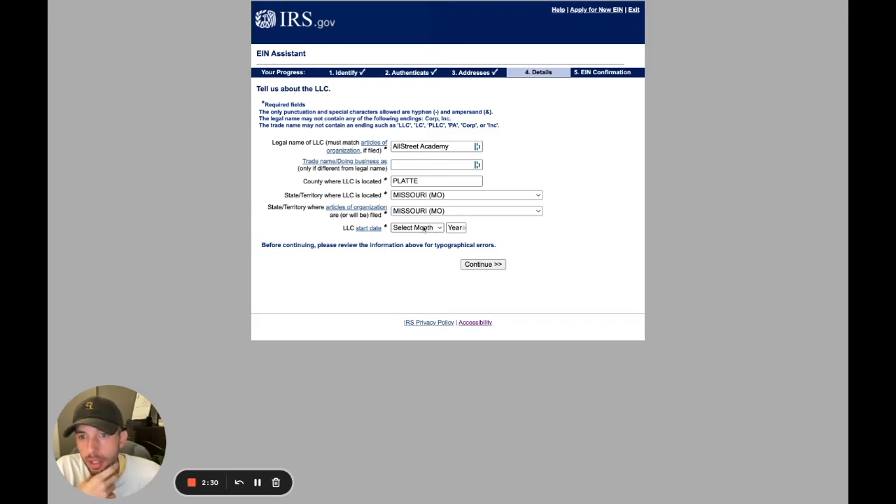
left_click(415, 329)
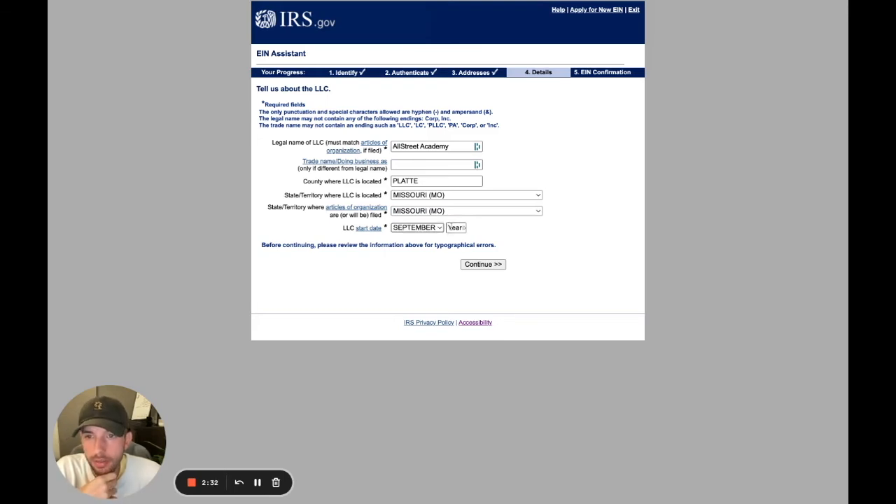
left_click(452, 228)
type("2022")
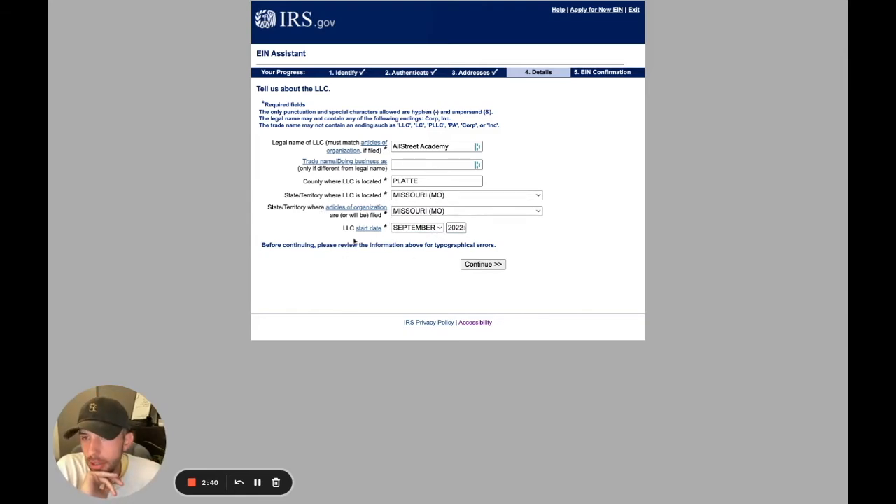
Answer No to highway vehicles, gambling, Form 720, alcohol/tobacco/firearms and W-2 employees questions.
left_click(481, 265)
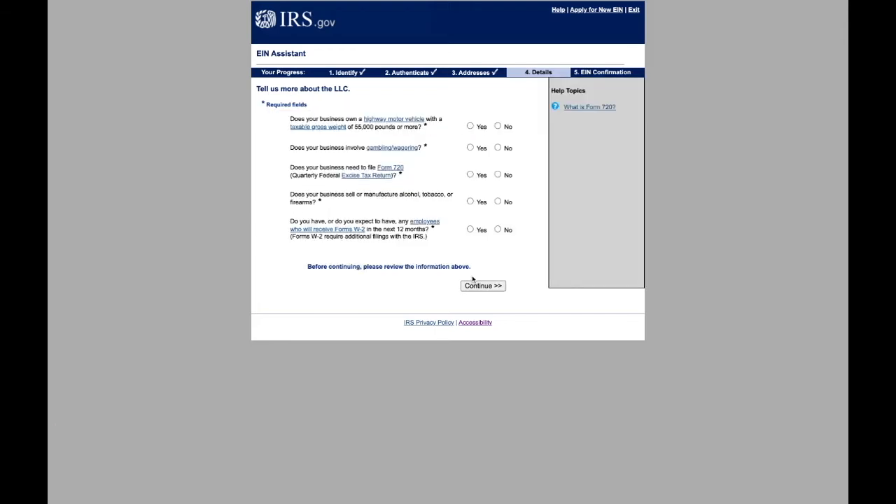
left_click(498, 126)
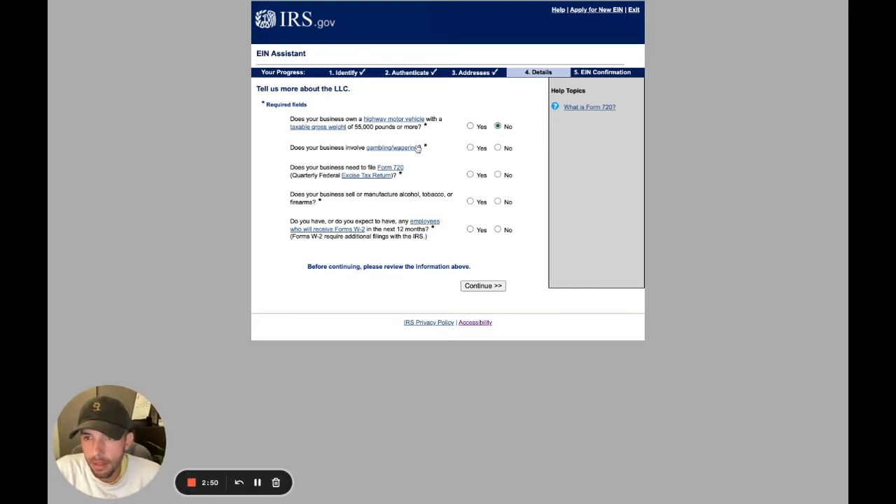
left_click(499, 148)
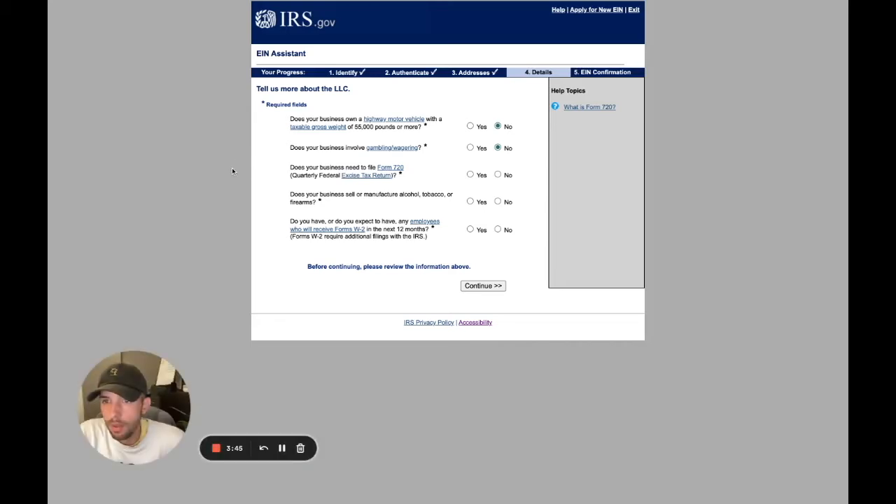
left_click(497, 175)
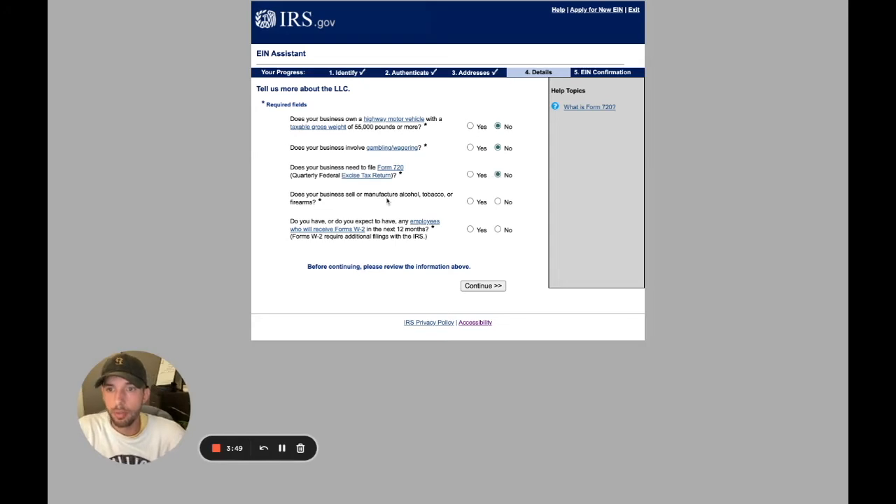
left_click(497, 202)
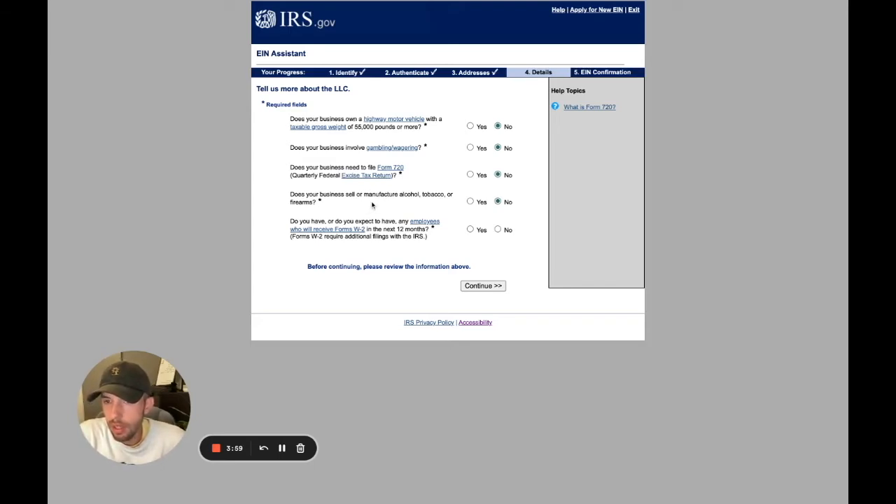
left_click(497, 230)
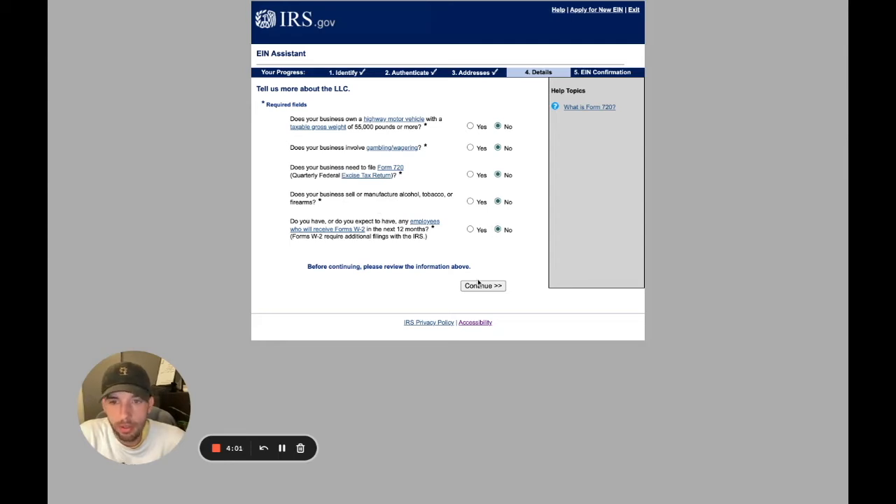
left_click(481, 287)
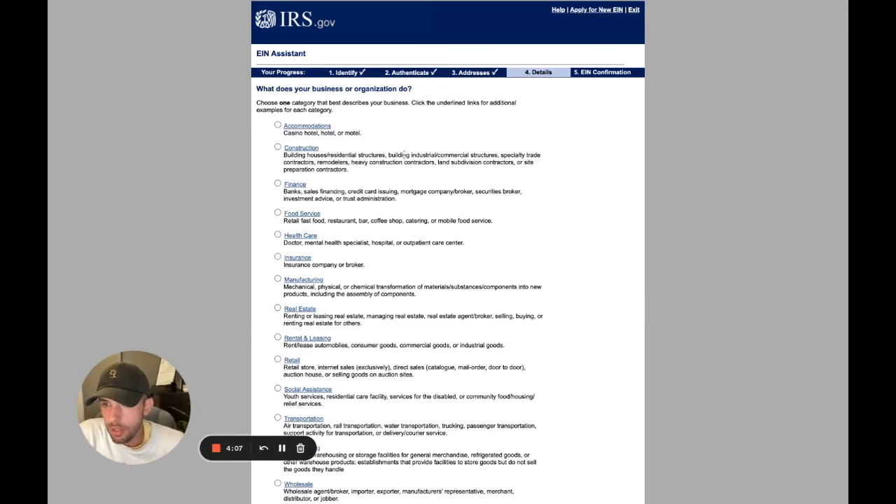
Choose Finance as the business category and continue.
scroll(402, 216, "down", 2)
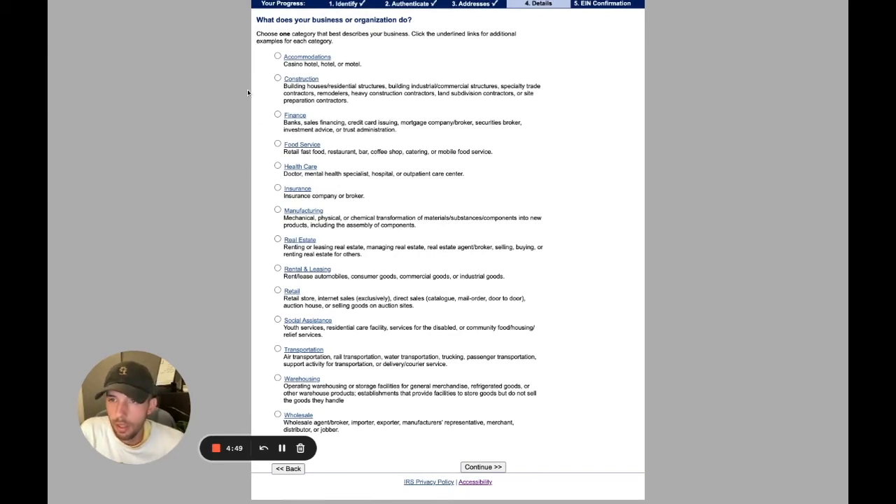
left_click(278, 115)
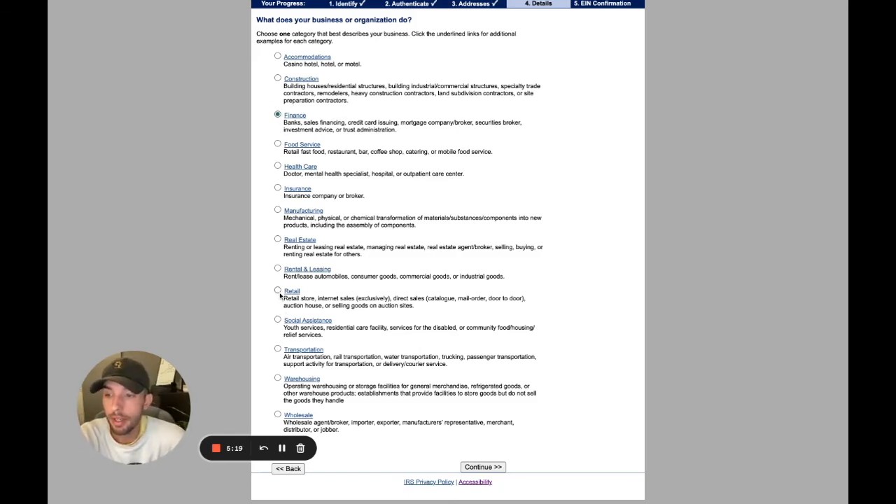
left_click(485, 468)
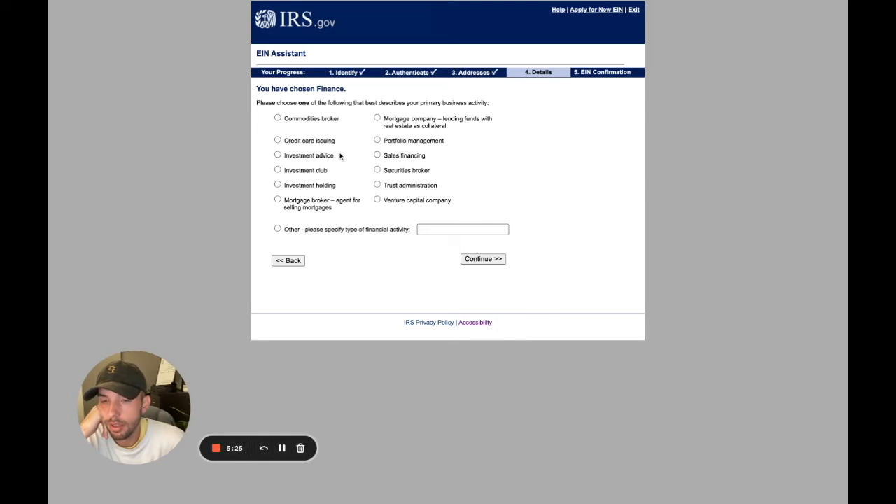
Specify 'Other' with 'Financial education' as the primary financial activity.
left_click(277, 228)
left_click(451, 228)
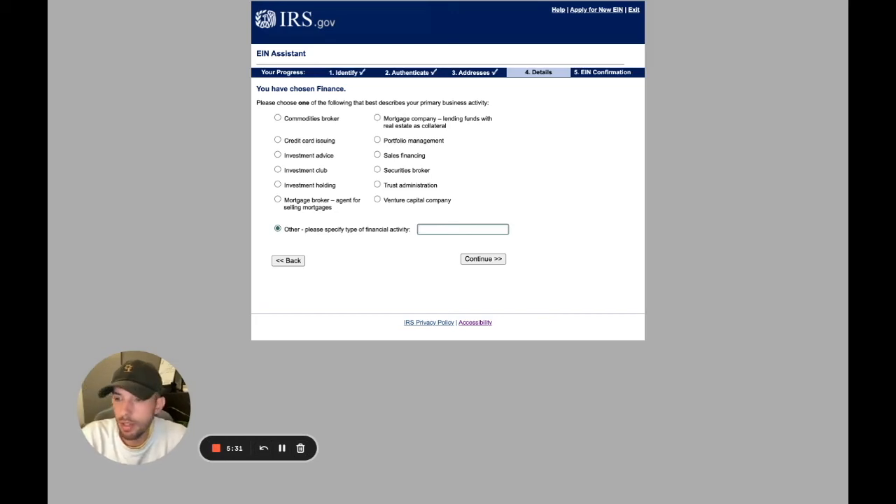
type("F")
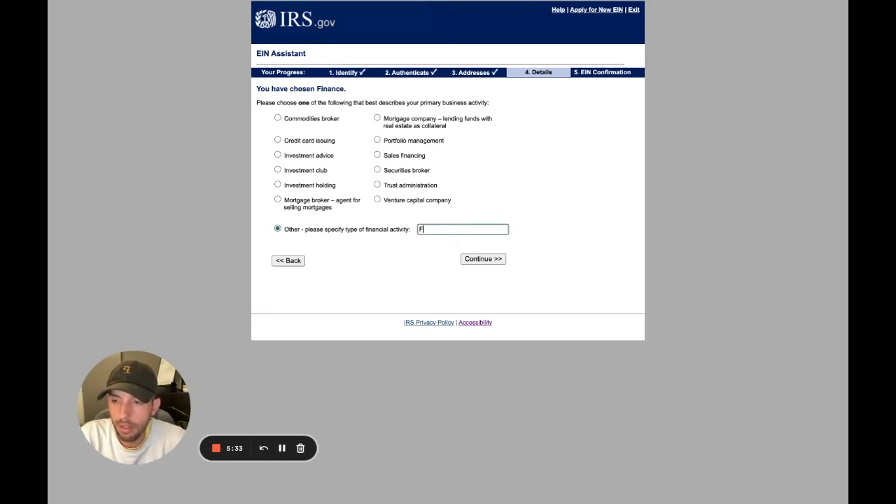
type("inancial education")
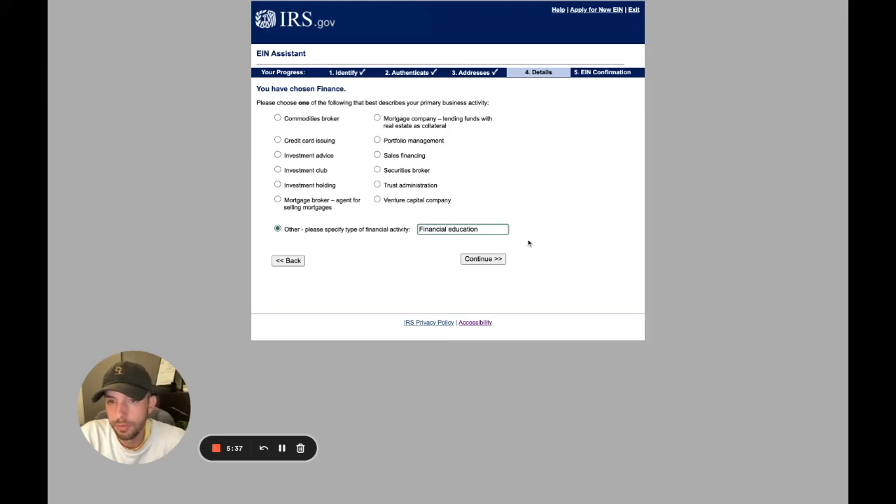
left_click(476, 259)
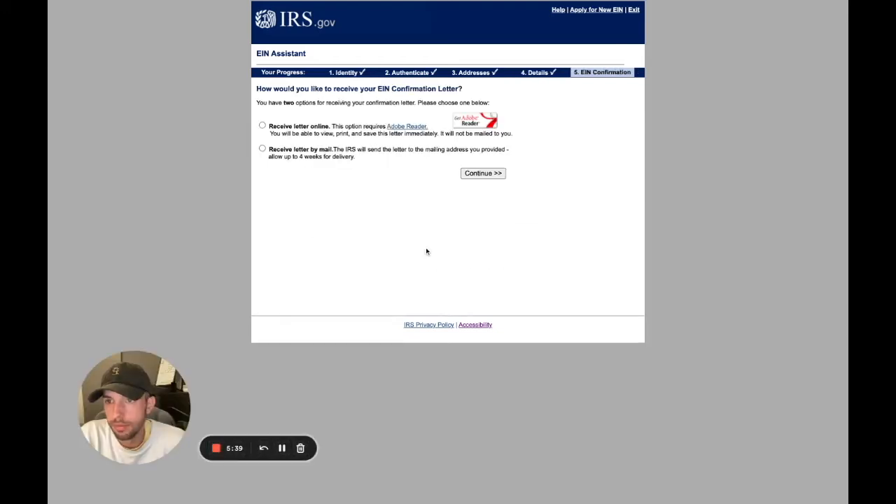
Choose to receive the EIN confirmation letter online and continue to the summary.
left_click(263, 125)
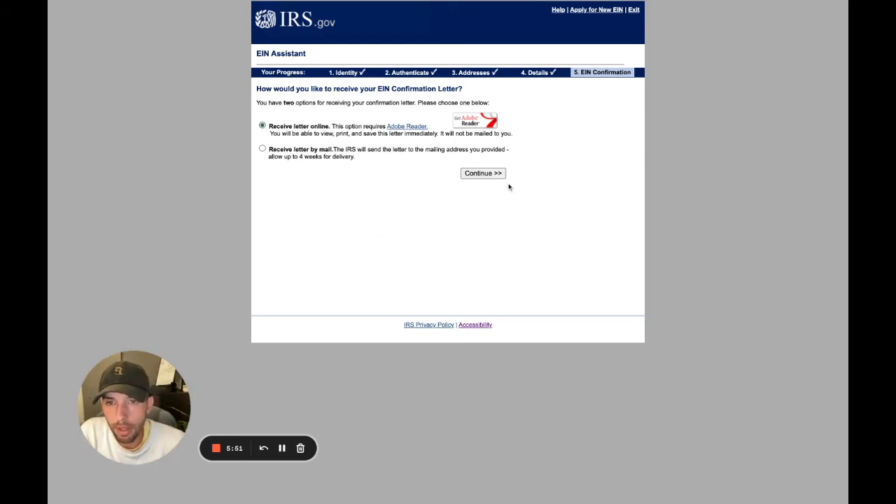
left_click(483, 173)
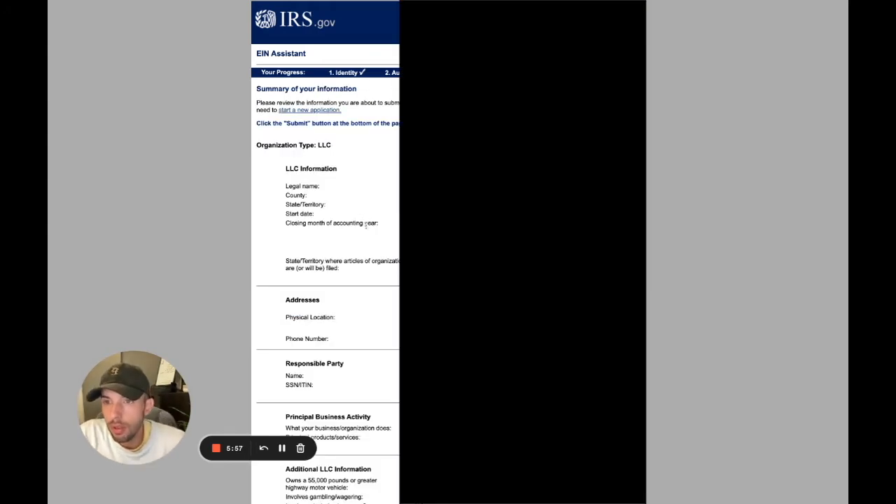
Scroll through the summary to review the LLC, addresses, responsible party and activity details.
scroll(365, 226, "down", 2)
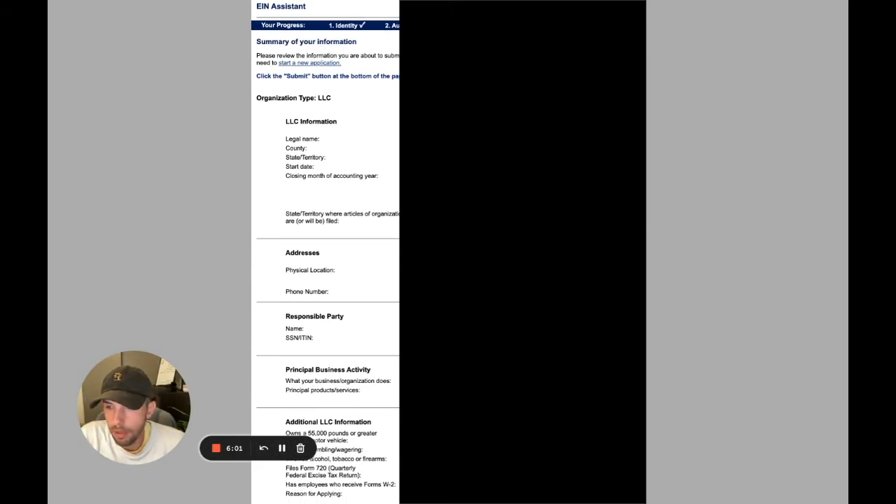
scroll(326, 252, "down", 6)
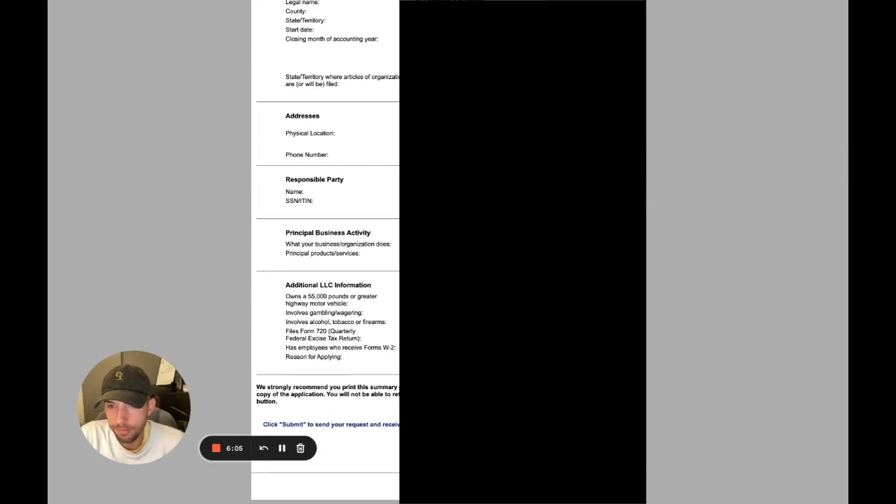
scroll(293, 170, "up", 8)
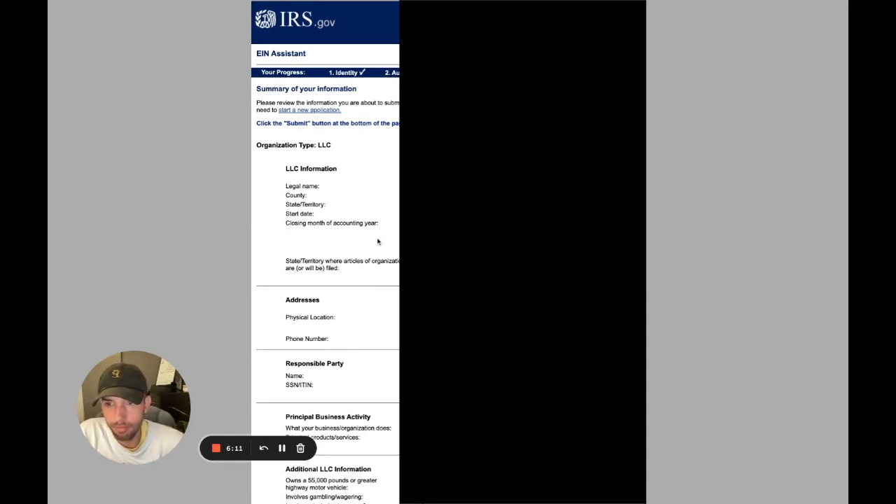
scroll(377, 241, "down", 4)
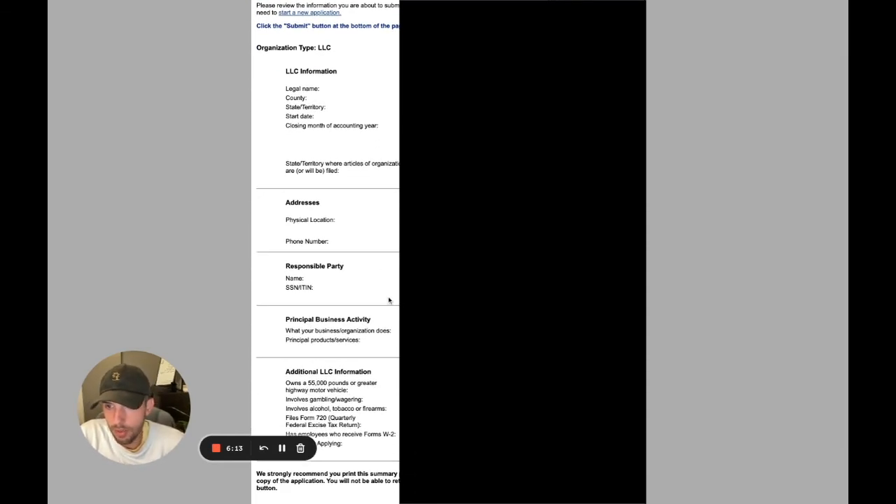
scroll(394, 297, "down", 2)
scroll(325, 252, "down", 1)
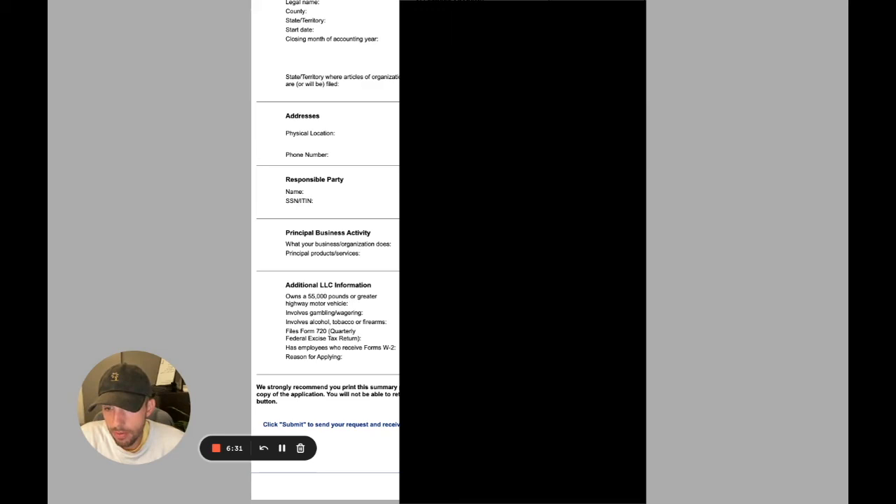
scroll(326, 252, "up", 5)
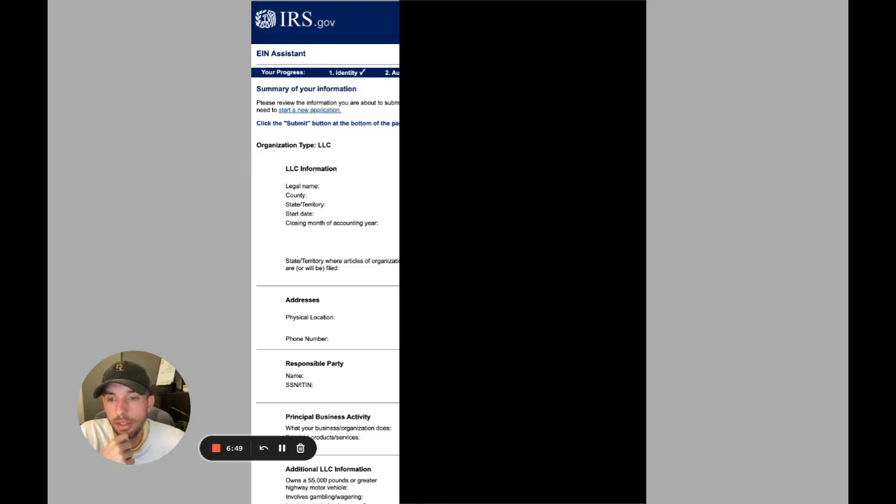
scroll(326, 252, "down", 5)
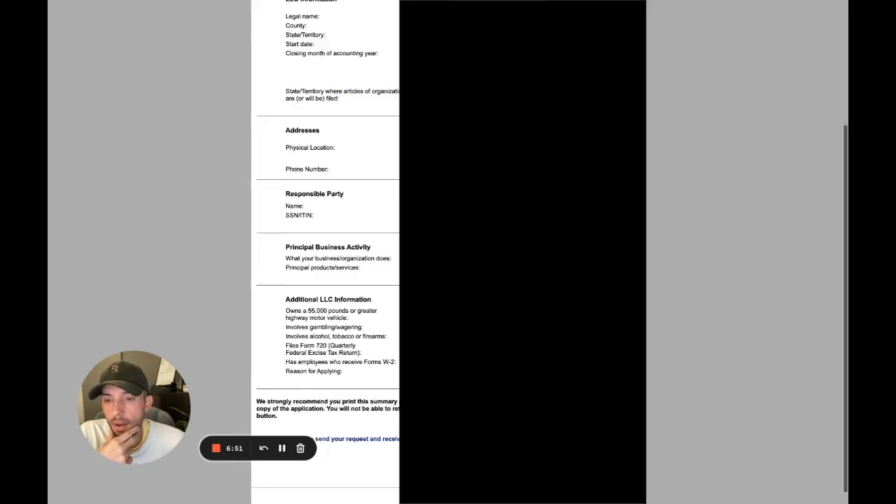